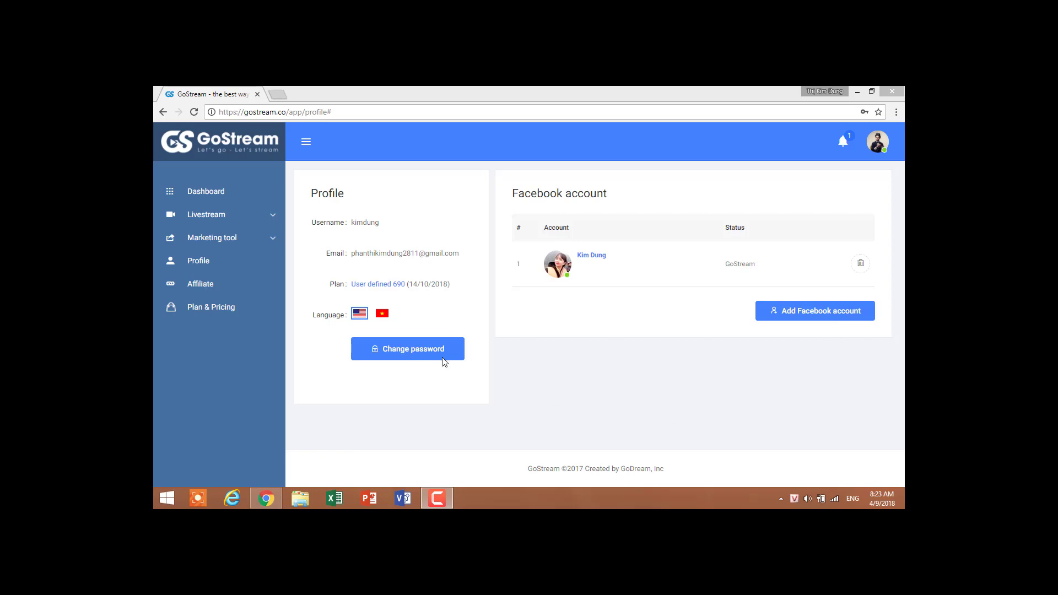
Reload the GoStream Profile page so its Facebook account list shows no data.
click(201, 269)
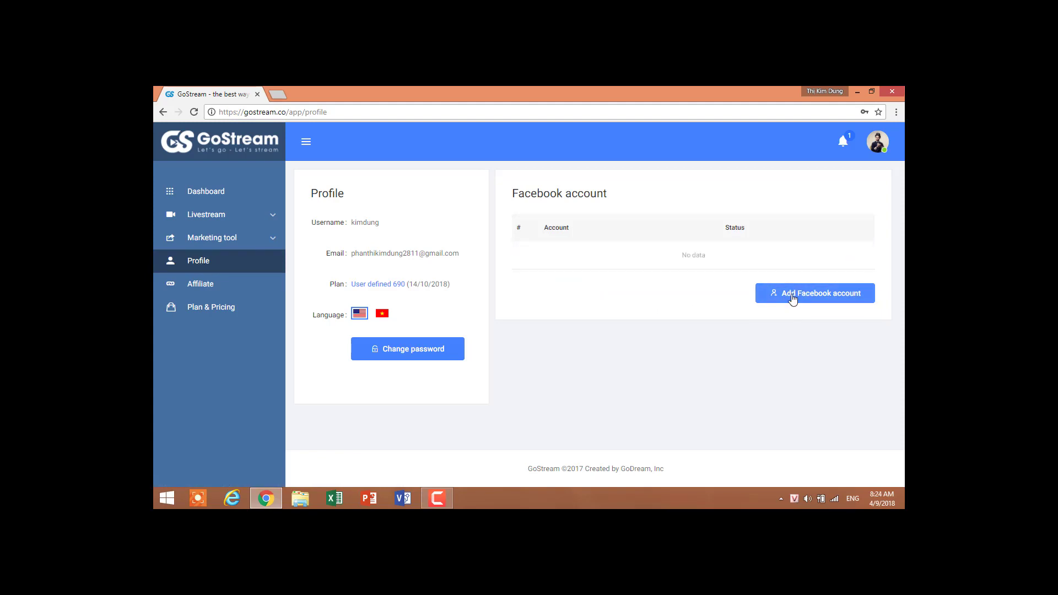
Add a Facebook account through Connect GoStream App, listing it as entry 1.
click(786, 295)
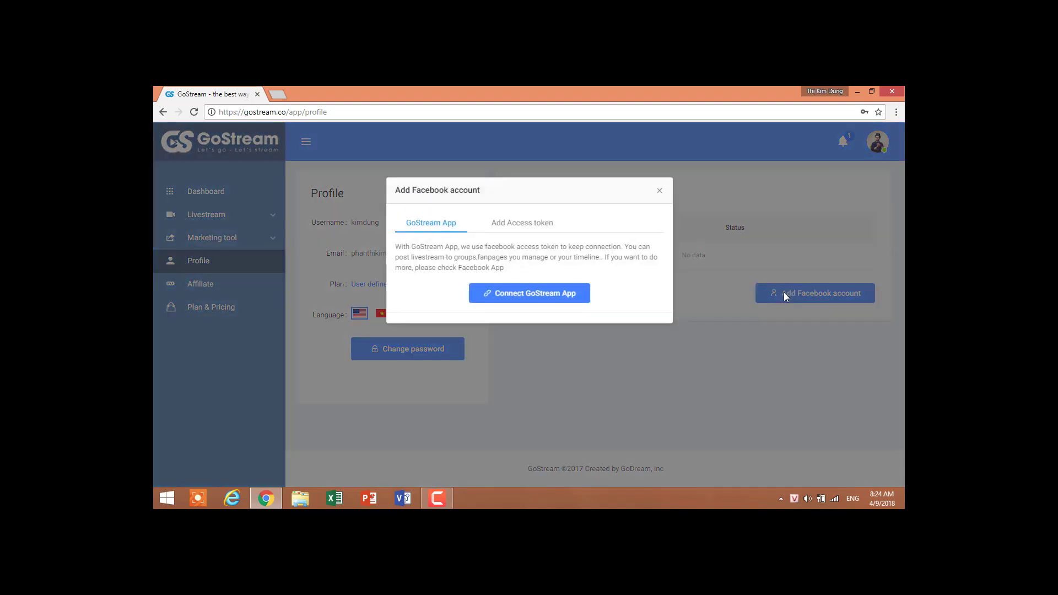
click(566, 297)
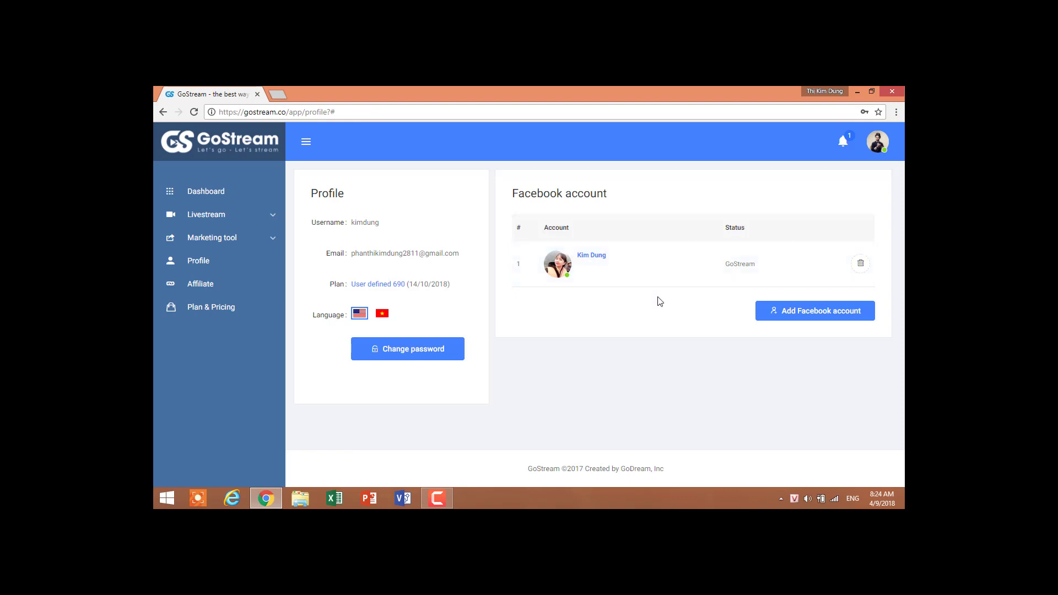
click(834, 317)
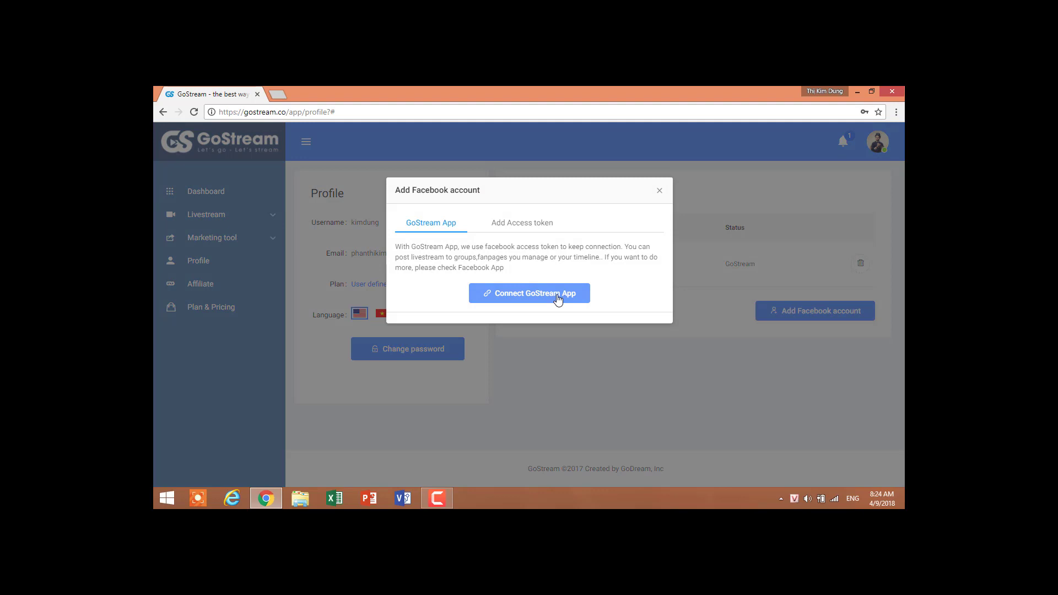
click(679, 355)
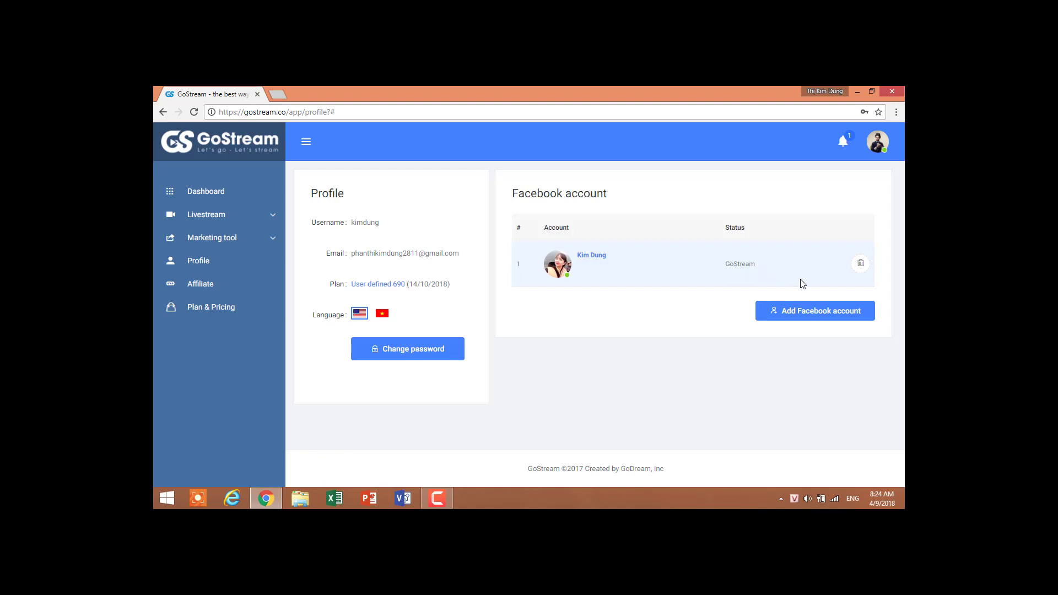
Delete the linked Facebook account from GoStream and open facebook.com in a new tab.
click(860, 269)
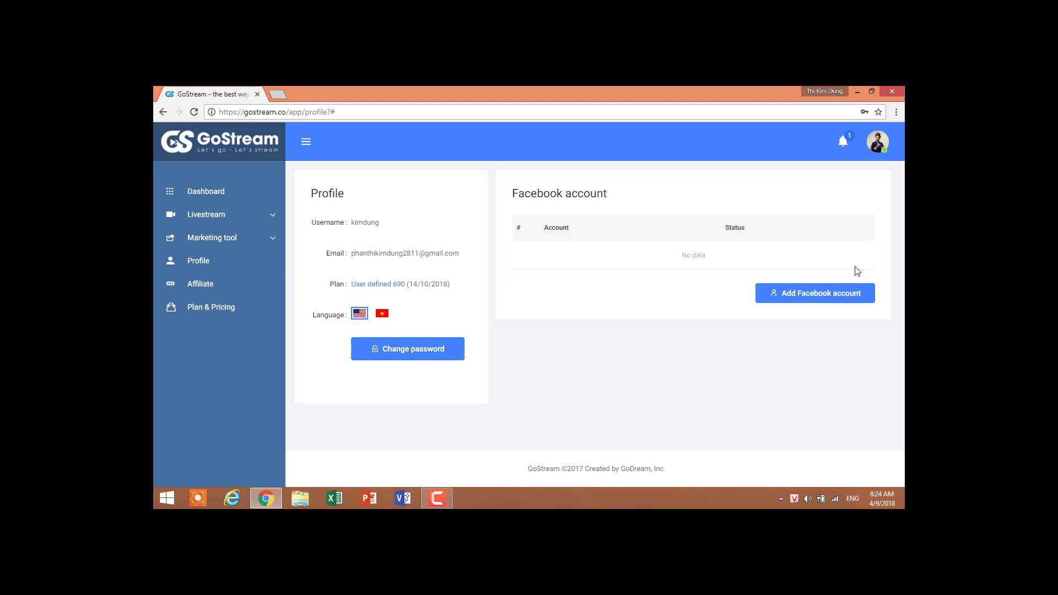
click(277, 94)
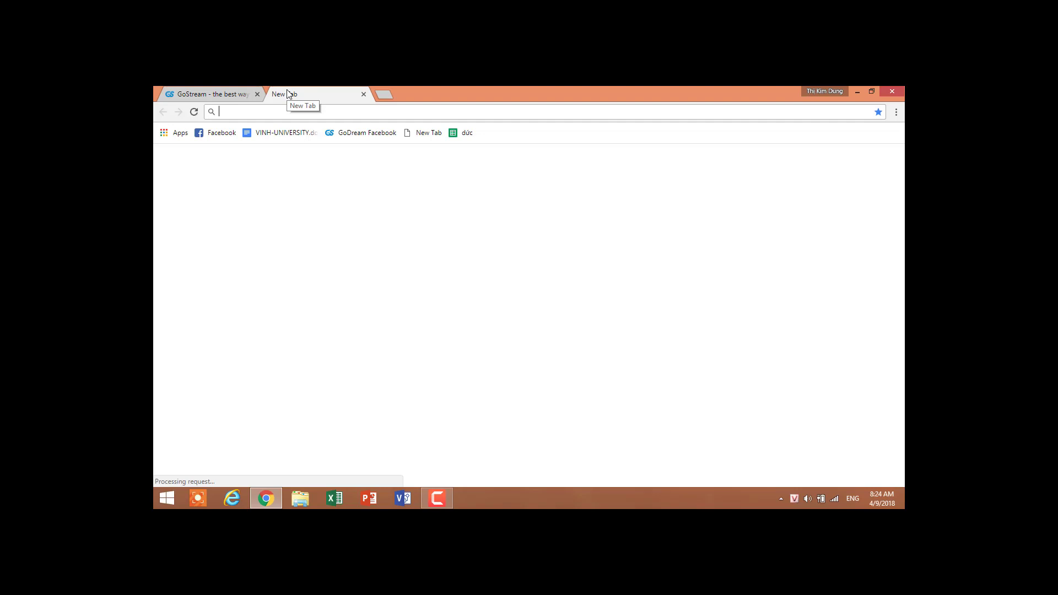
text(facebook.com)
key(Return)
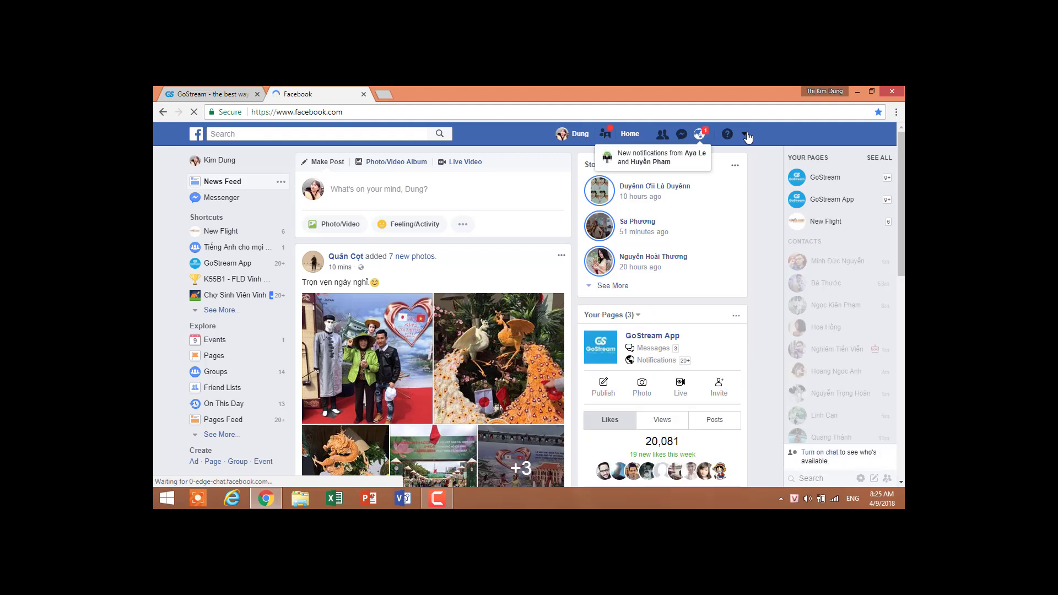
Open Facebook Settings and go to the Apps and Websites section.
click(744, 135)
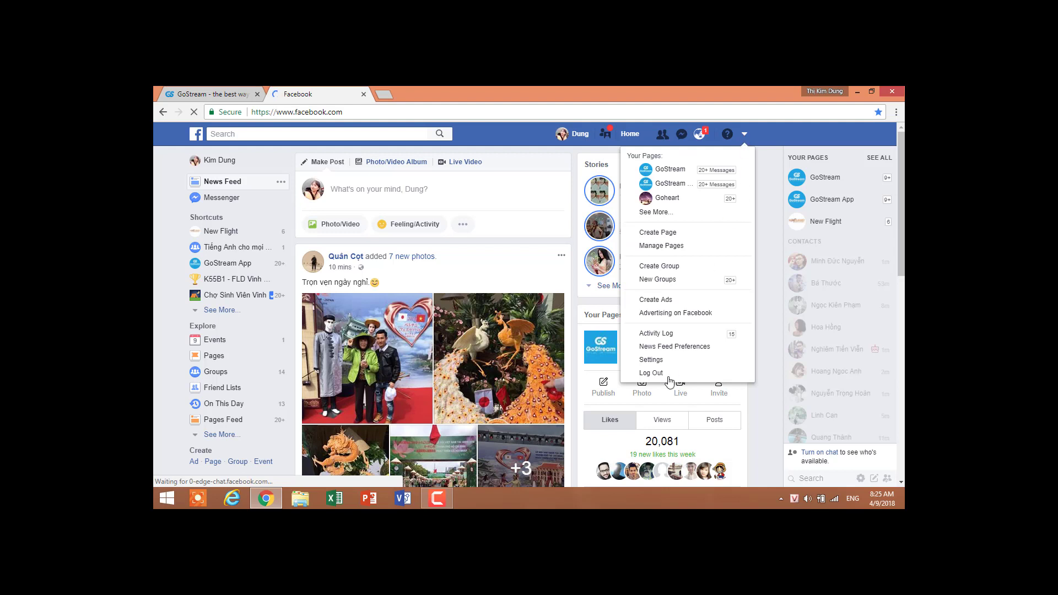
click(655, 361)
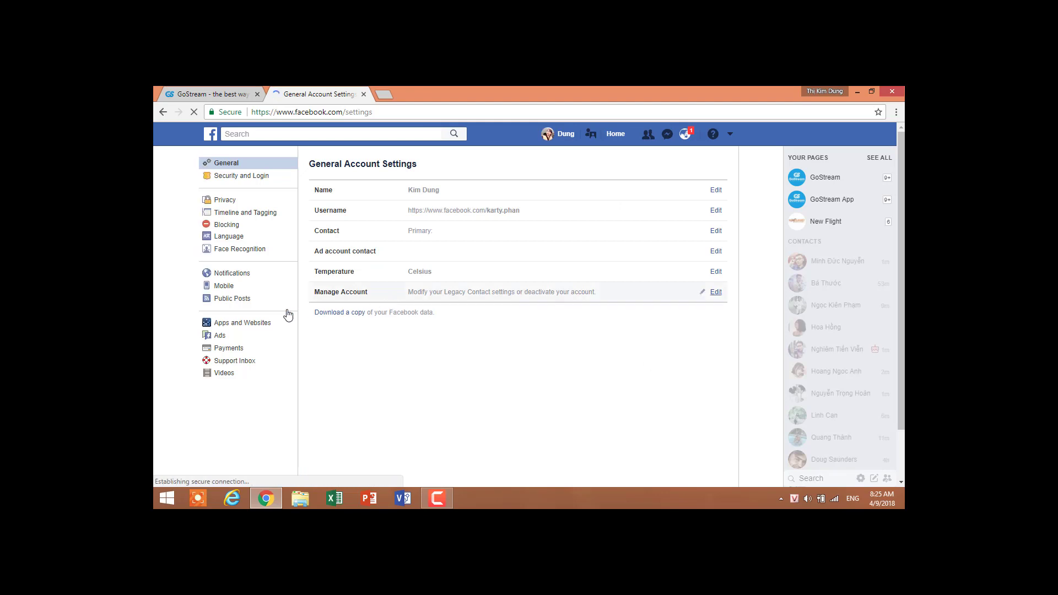
click(240, 326)
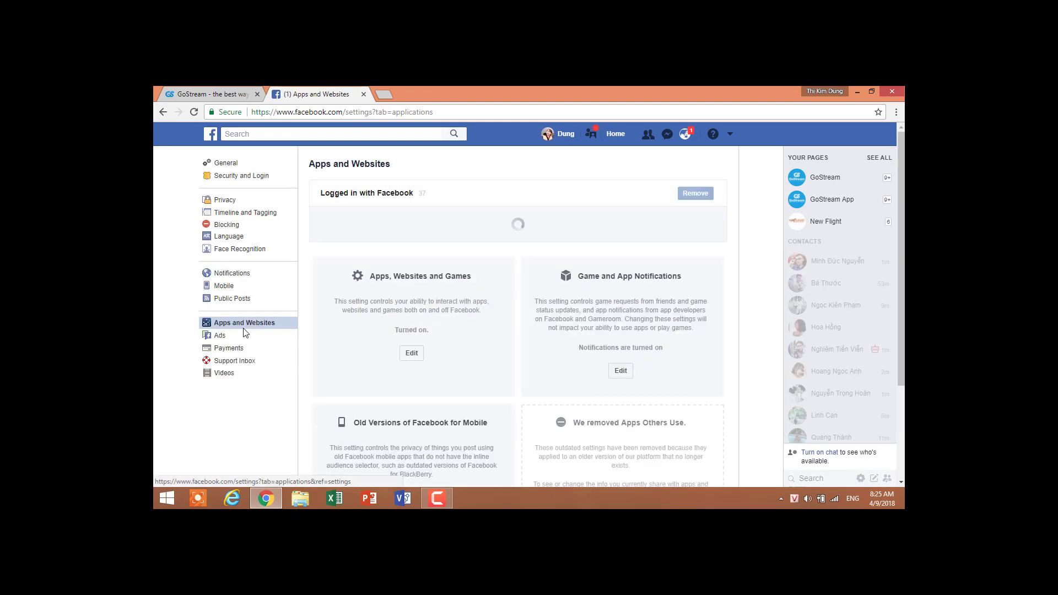
Search the logged-in apps for 'Go' and briefly view GoStream's app settings.
click(672, 192)
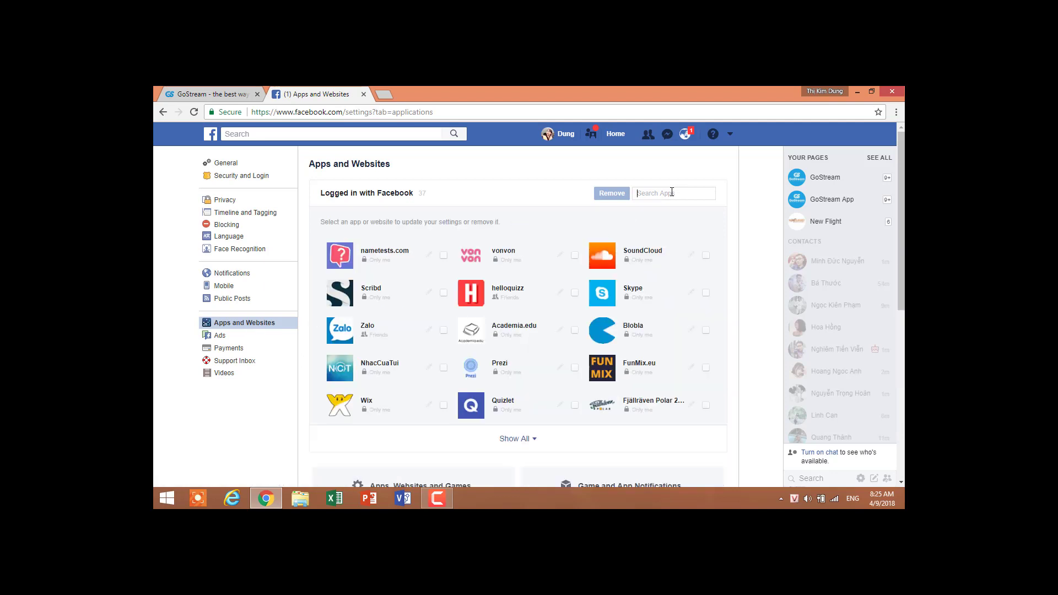
text(Go)
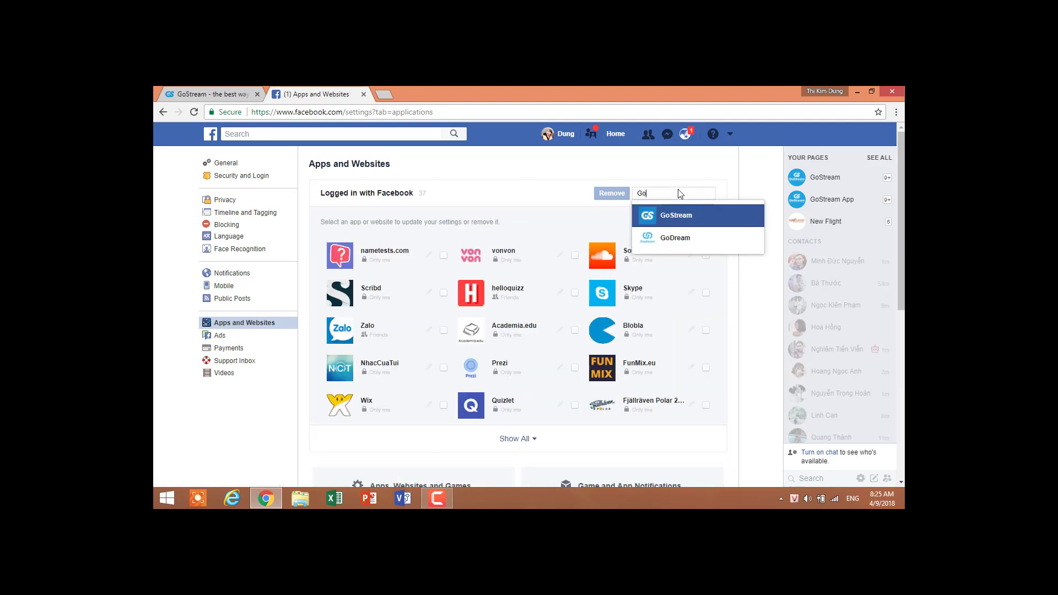
click(678, 216)
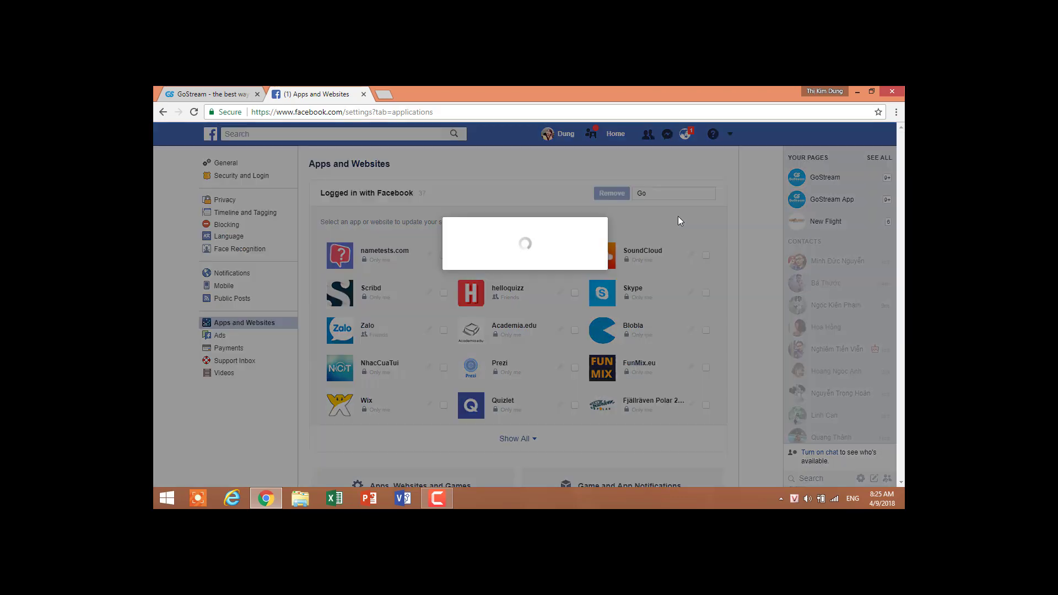
click(653, 156)
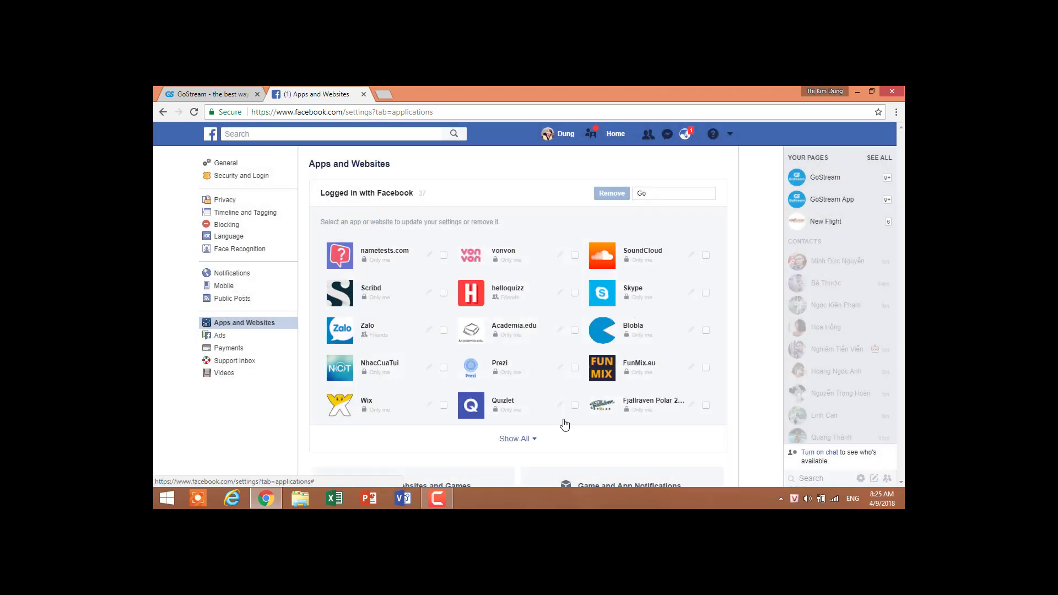
Tick GoStream and remove it, confirming removal, leaving 36 apps connected.
scroll(551, 430, down, 3)
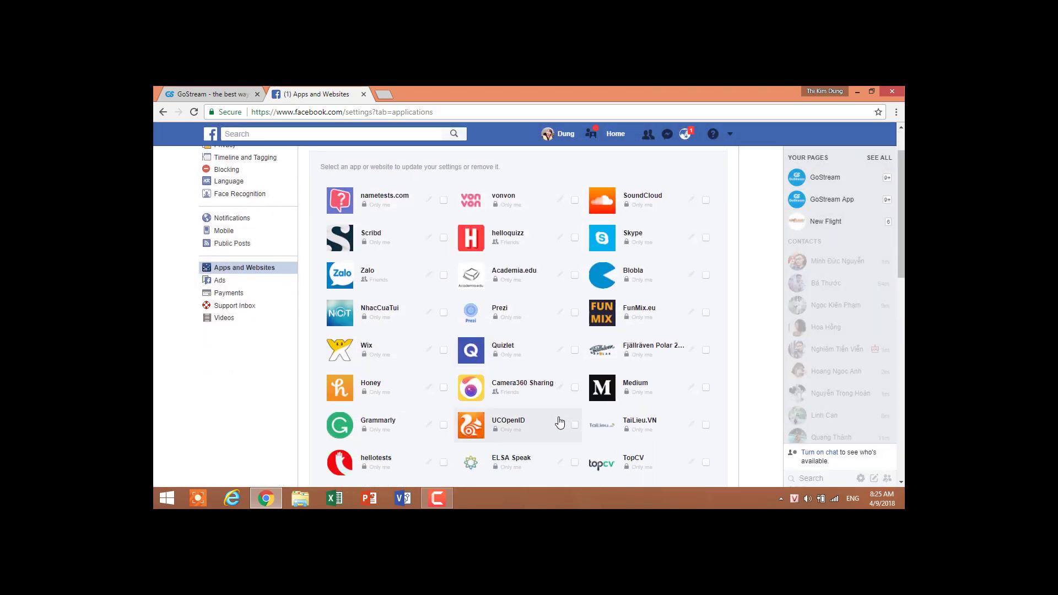
scroll(559, 422, down, 2)
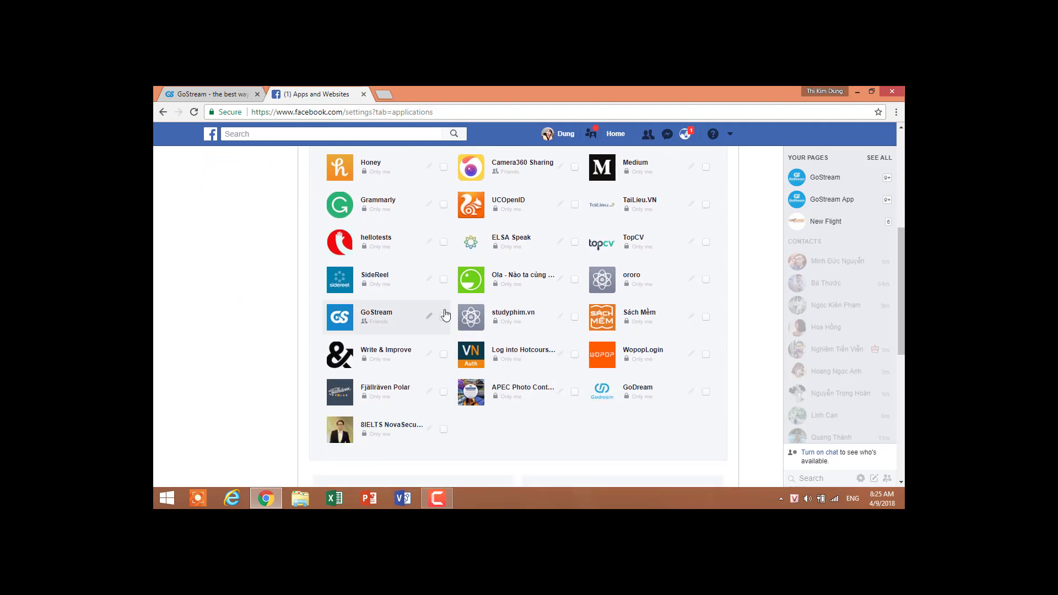
click(443, 317)
scroll(523, 297, up, 5)
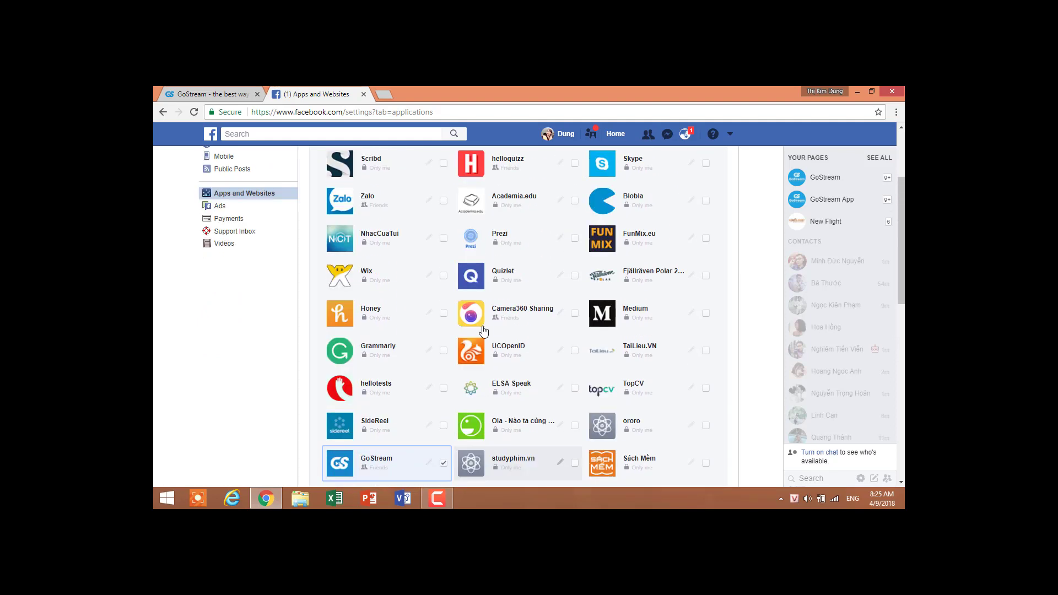
click(623, 196)
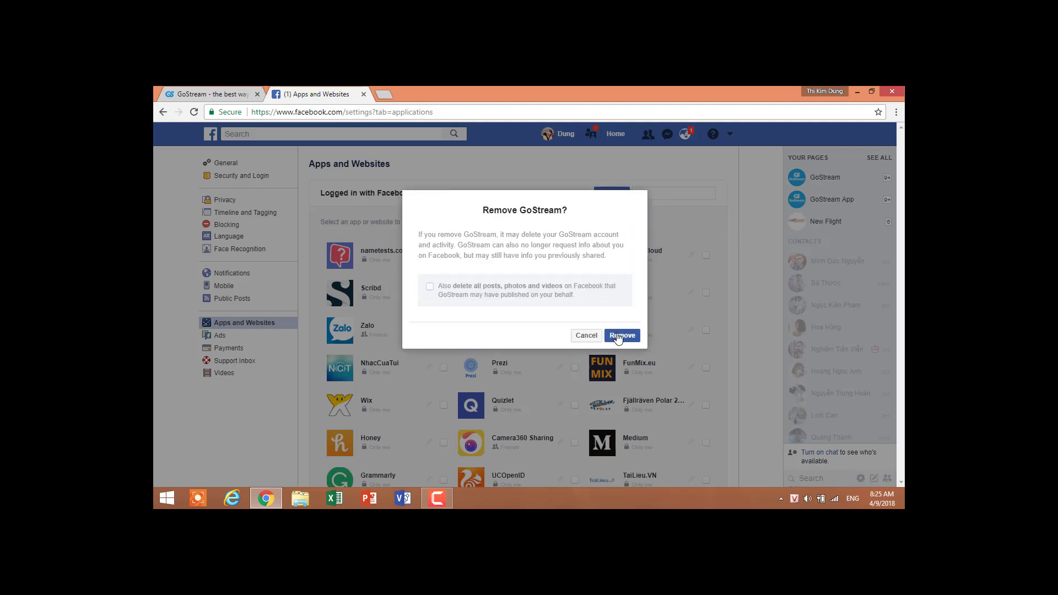
click(618, 337)
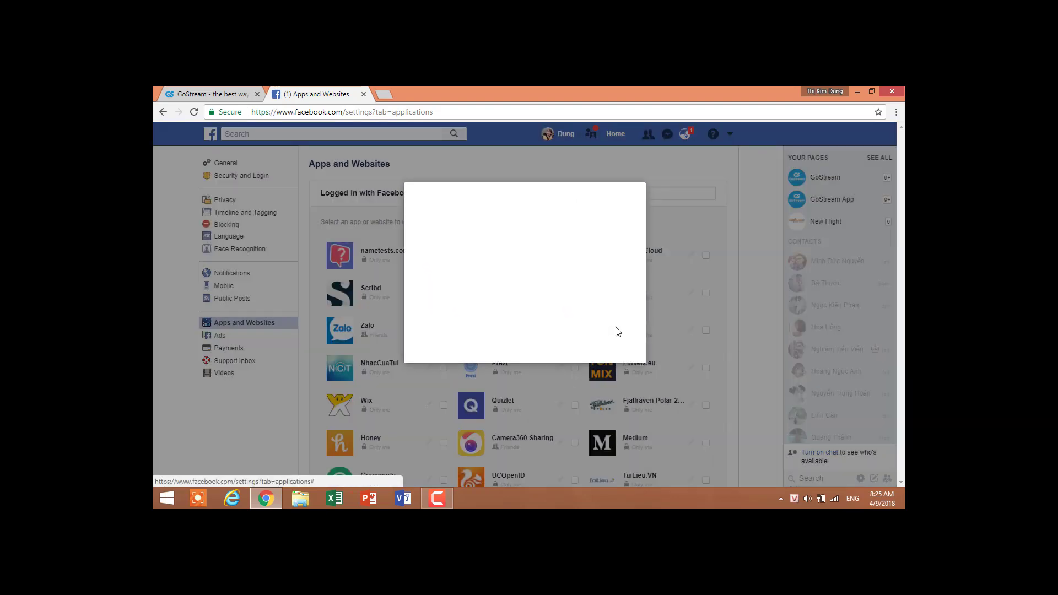
click(628, 356)
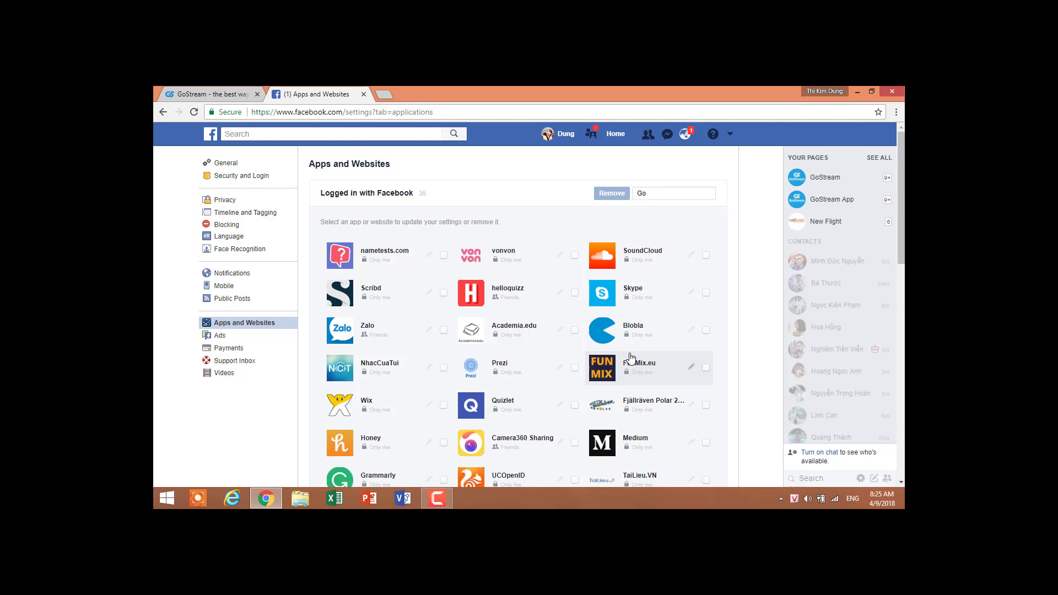
Back in GoStream, add a Facebook account via Connect GoStream App to trigger Facebook's permission prompt.
click(208, 89)
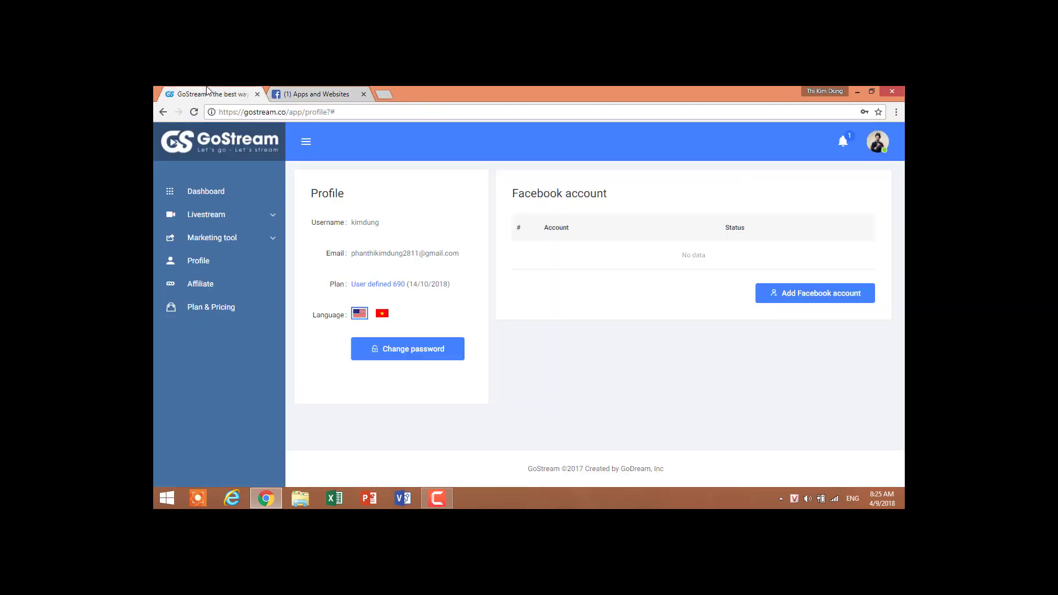
click(806, 304)
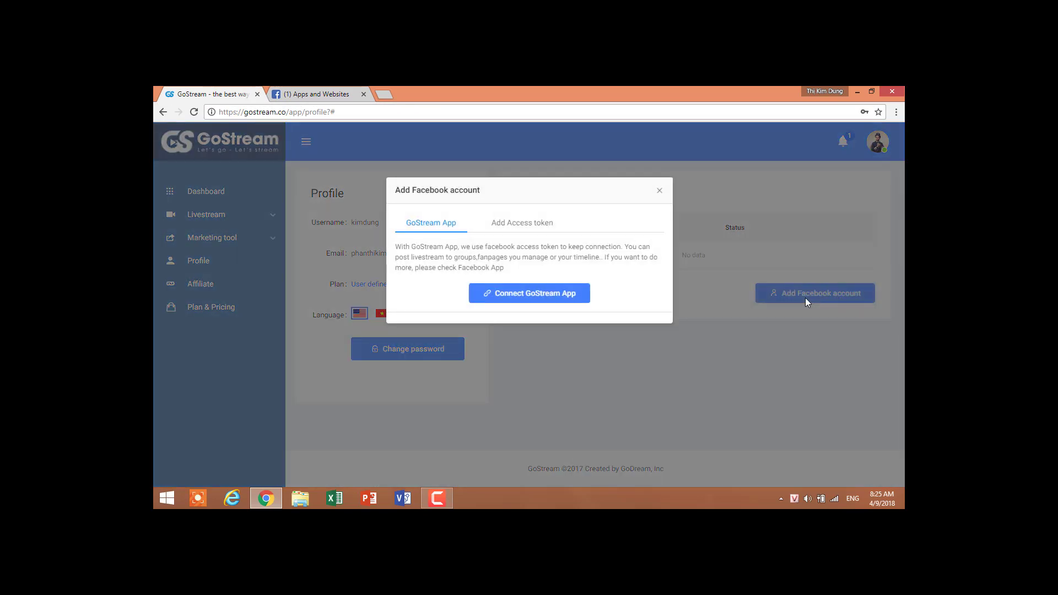
click(533, 299)
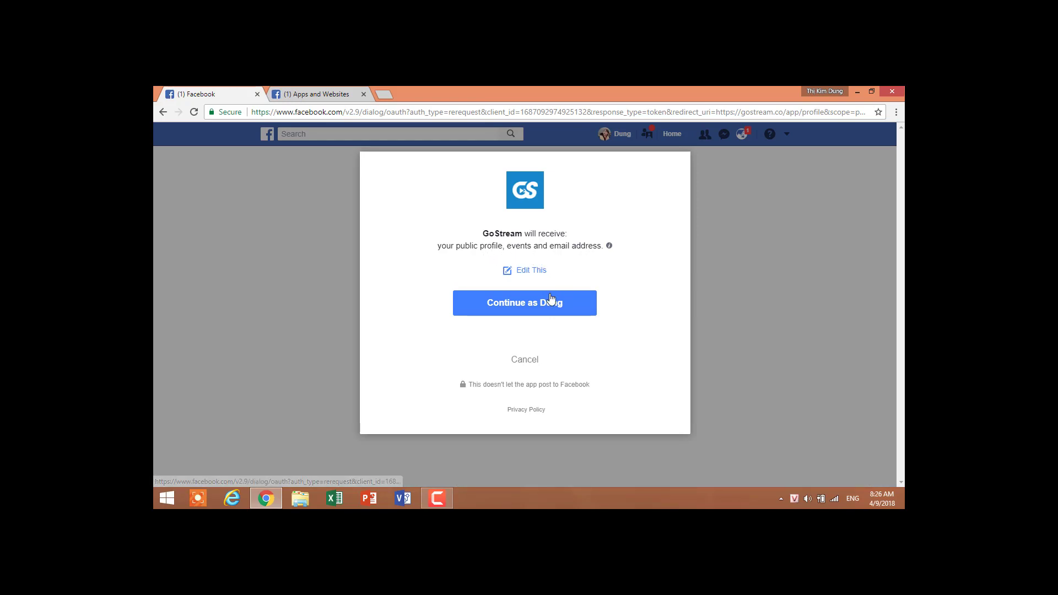
Accept GoStream's profile permissions and set its post audience to Public.
click(534, 309)
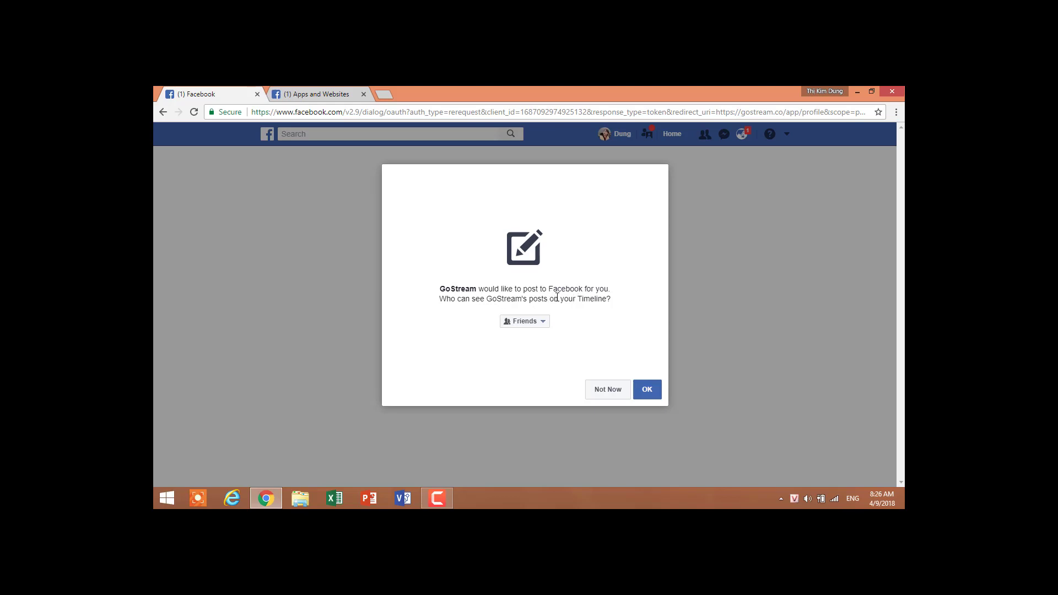
click(537, 325)
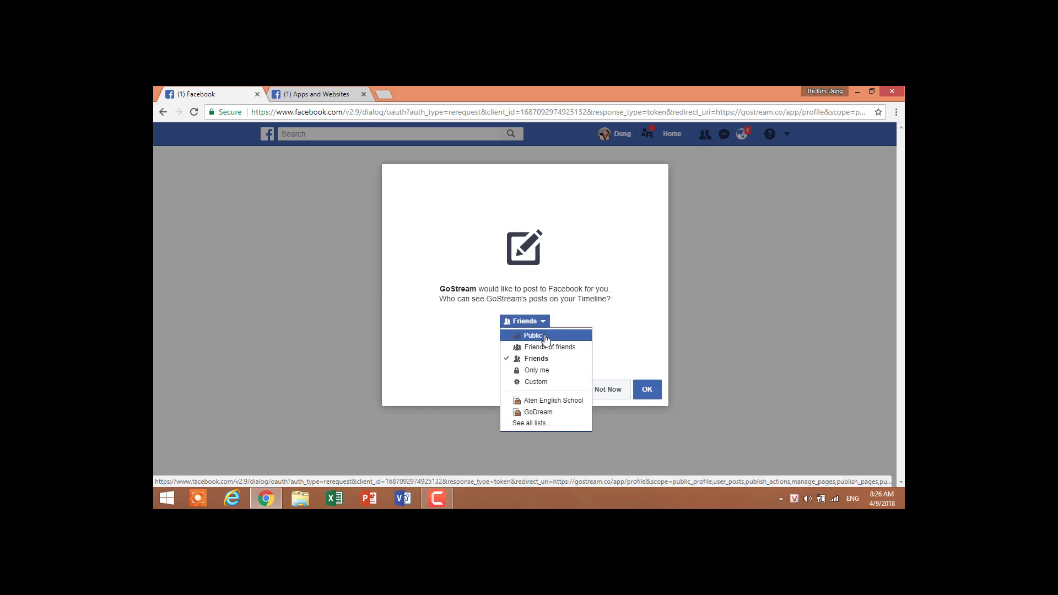
click(546, 336)
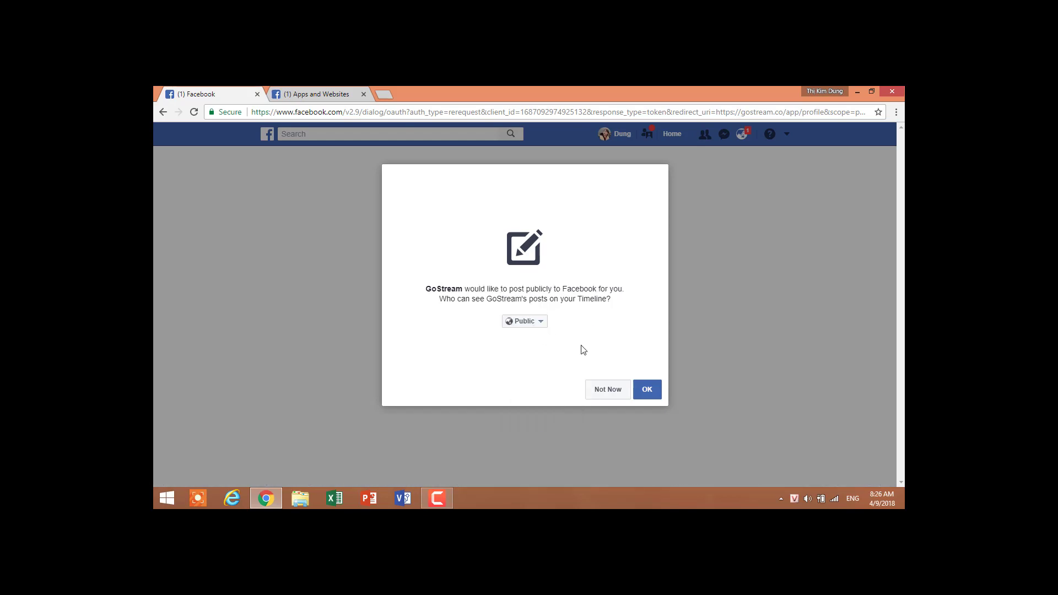
click(653, 393)
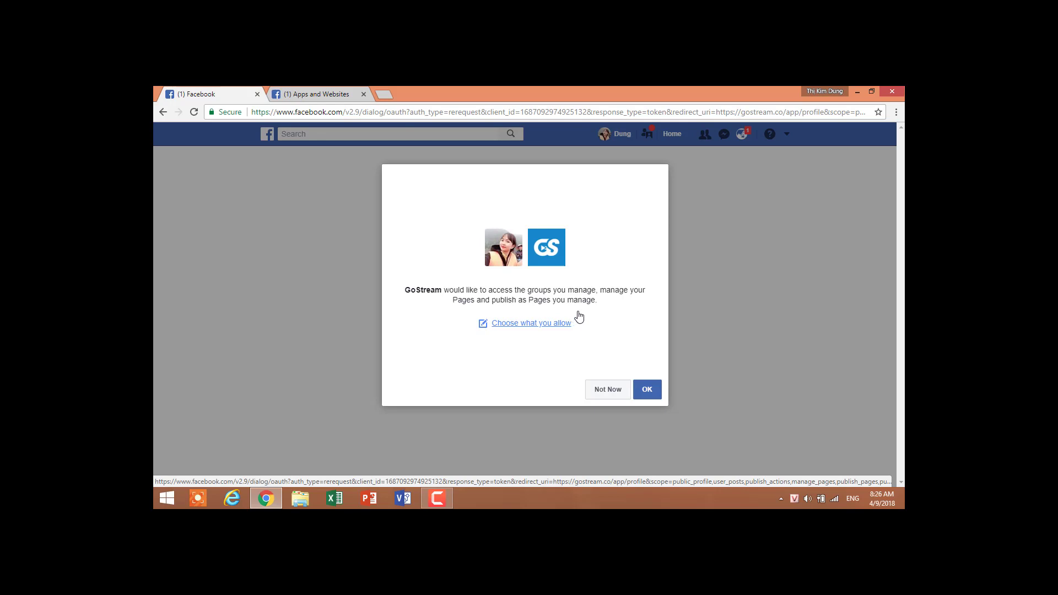
Allow GoStream to manage groups and Pages, returning to its profile with the account listed.
click(651, 390)
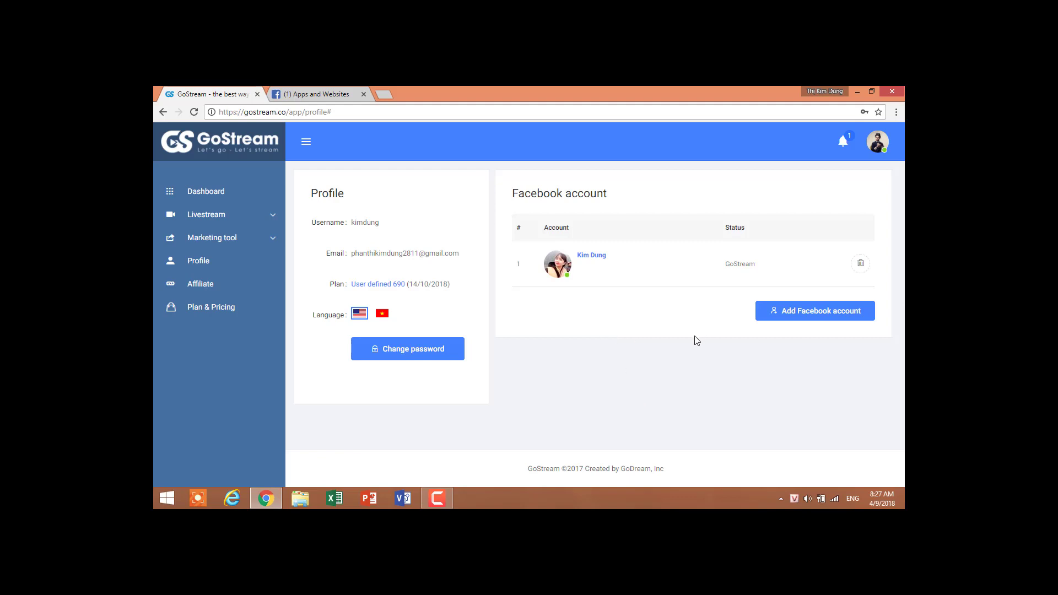
Go to the Facebook home feed and log out from the account menu.
click(349, 92)
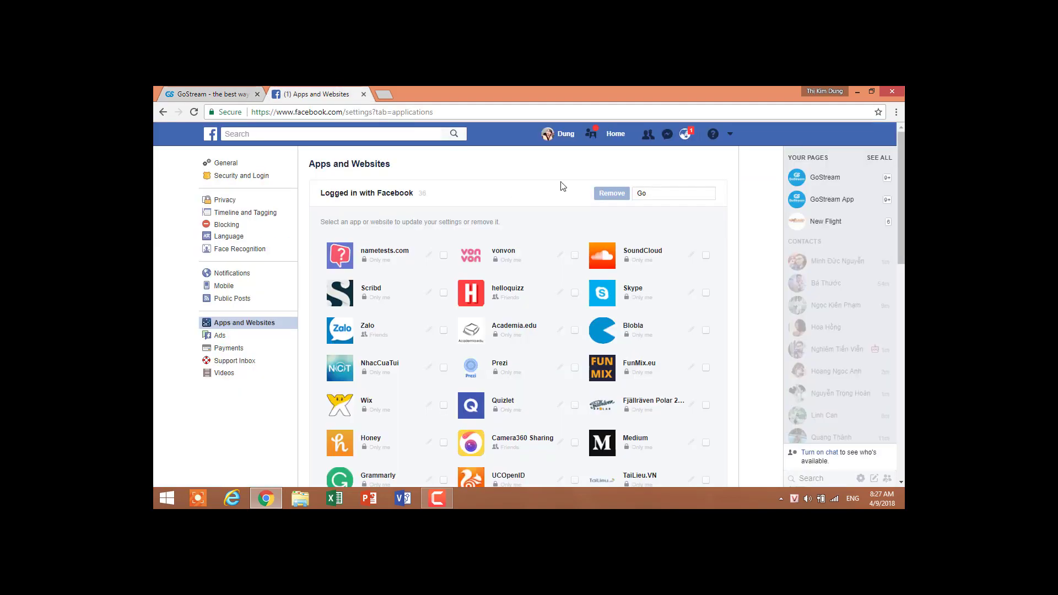
click(620, 141)
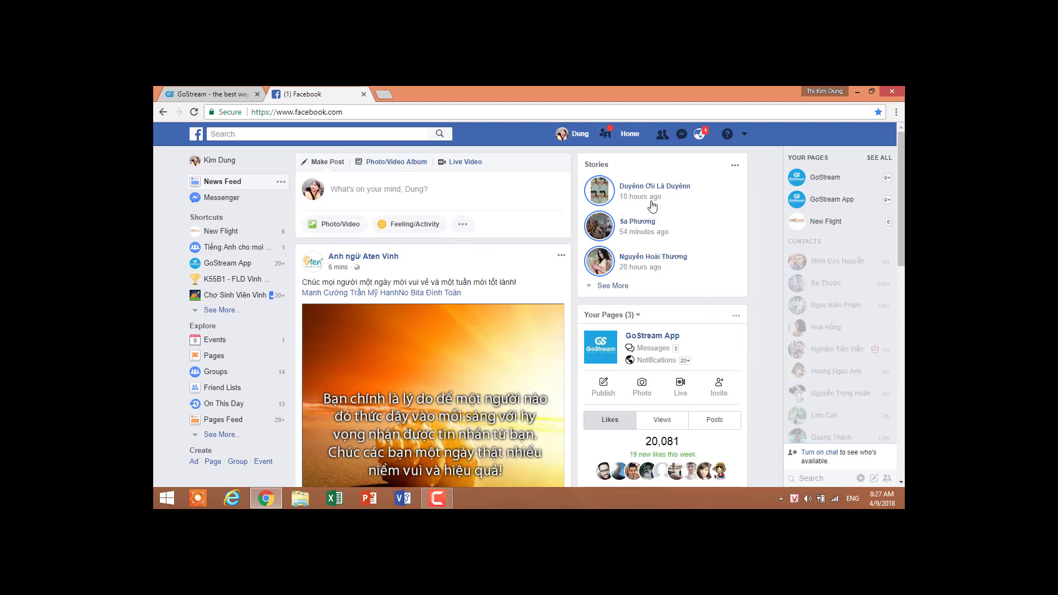
click(744, 134)
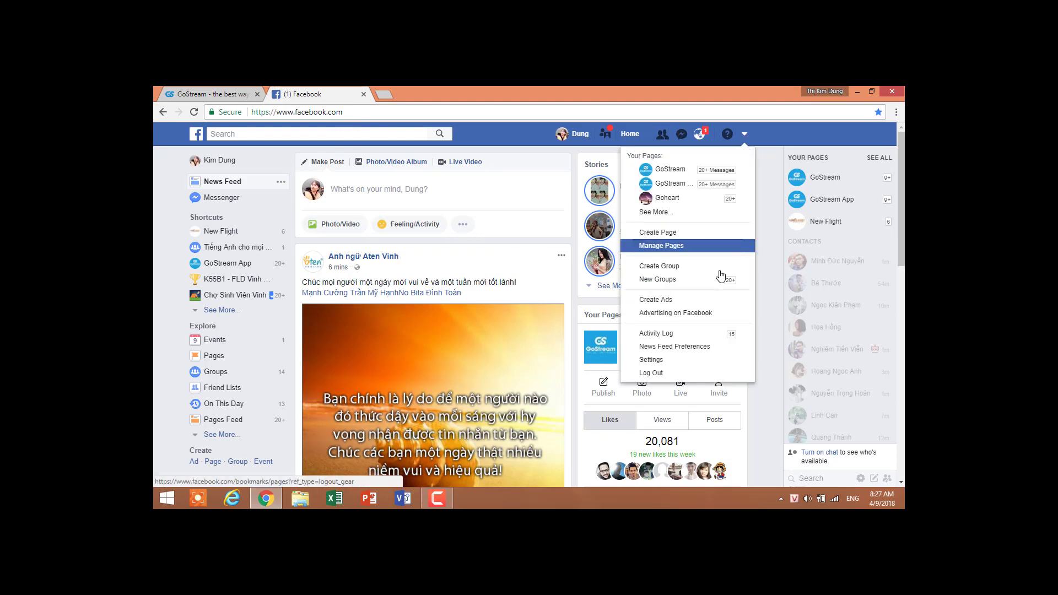
click(670, 373)
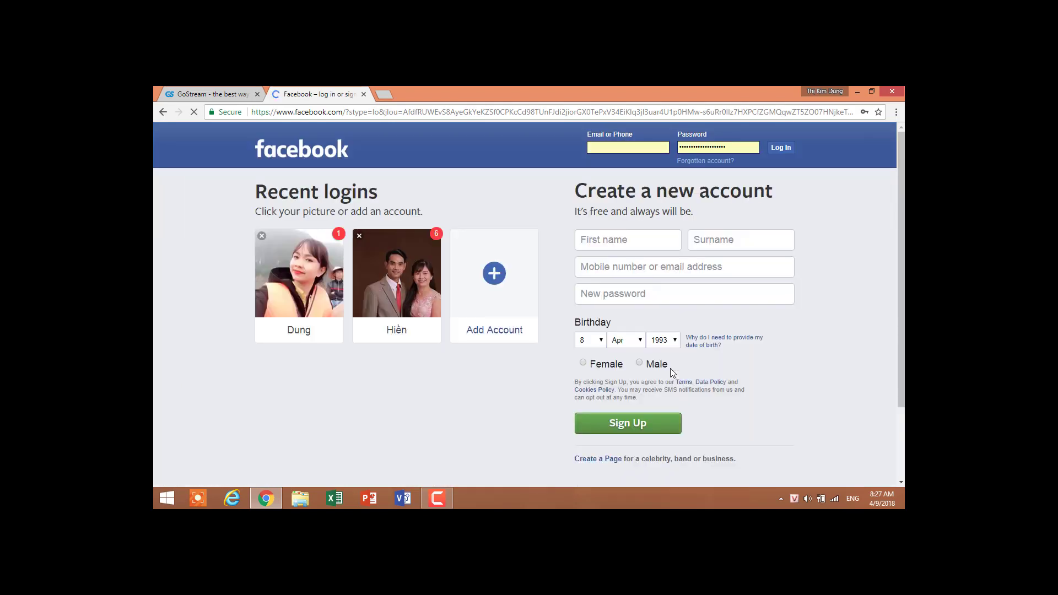
Check the saved logins in the email field, then return to the GoStream profile tab.
click(630, 149)
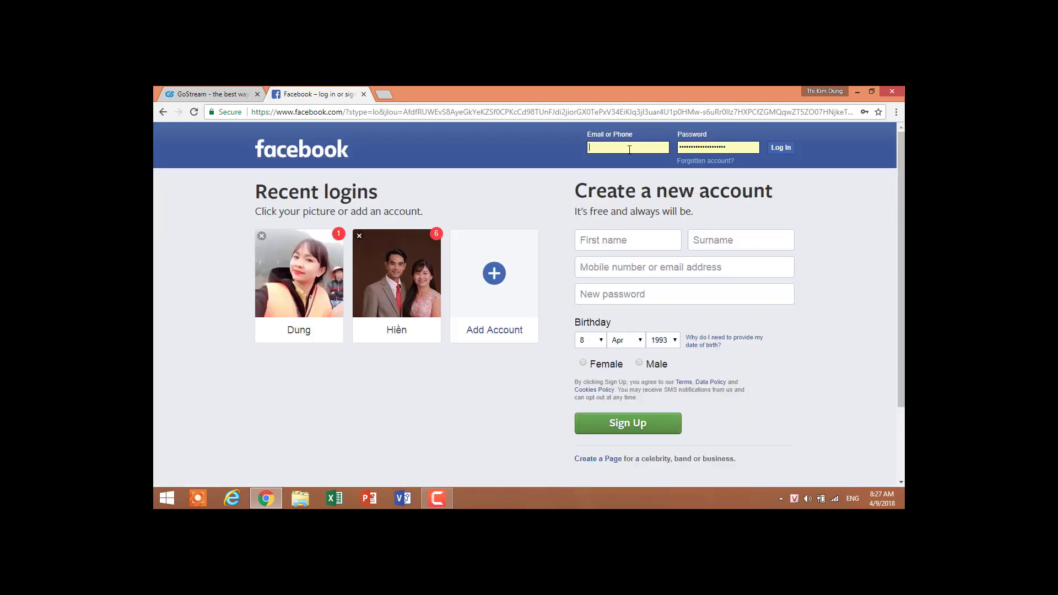
click(630, 150)
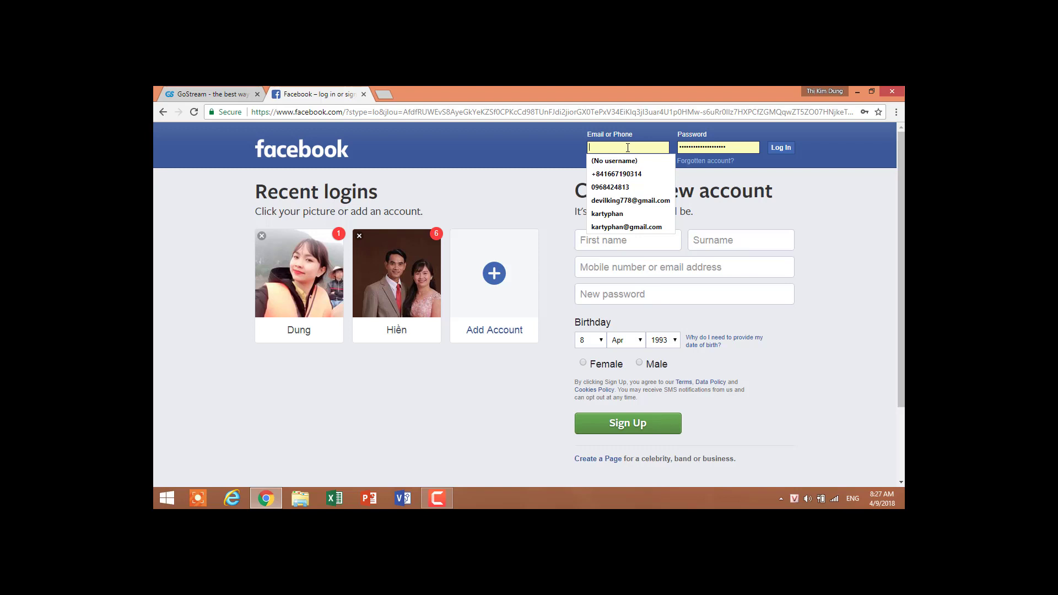
click(235, 88)
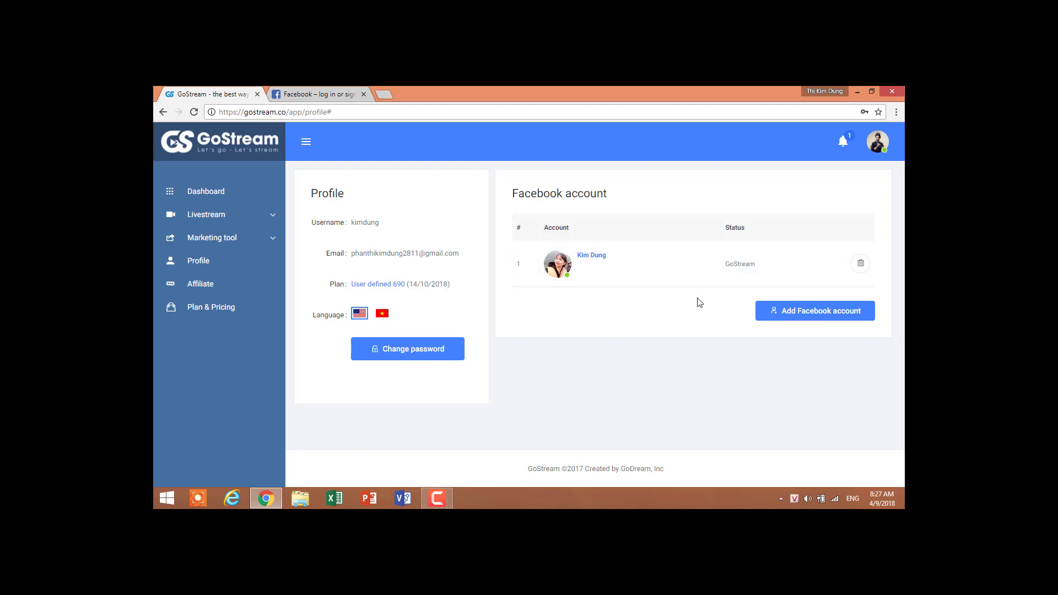
Open the Add Facebook account dialog on the Profile page to reach Connect GoStream App.
click(797, 318)
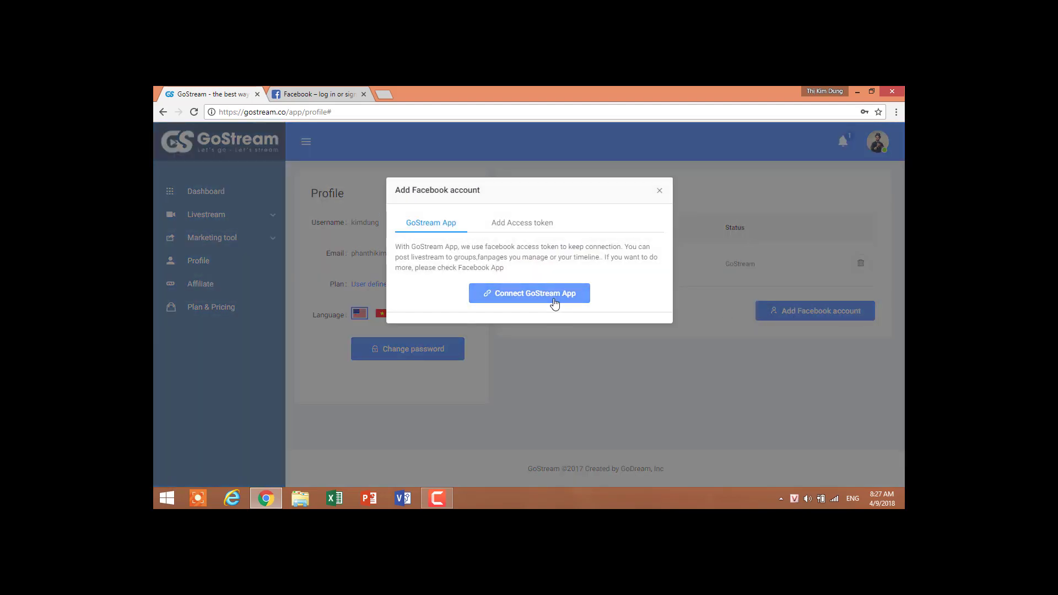